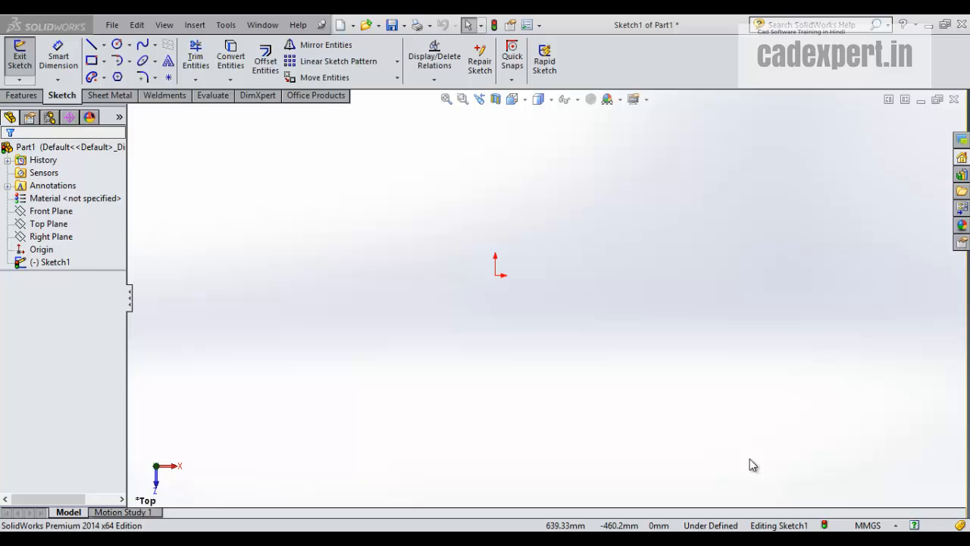
Step: Sketch a closed rectangle about 397 mm wide from four connected lines, left of the origin
click(96, 200)
click(90, 45)
click(296, 342)
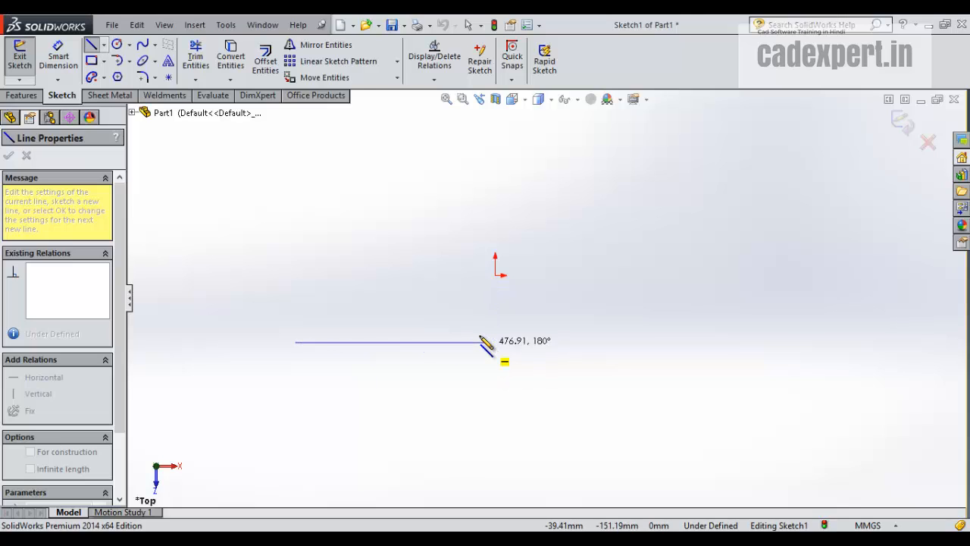
click(453, 342)
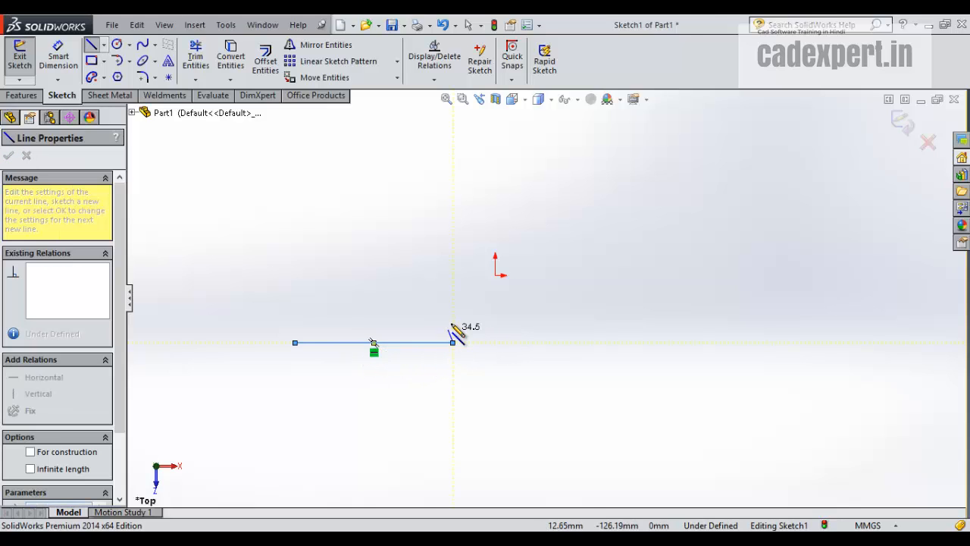
click(453, 233)
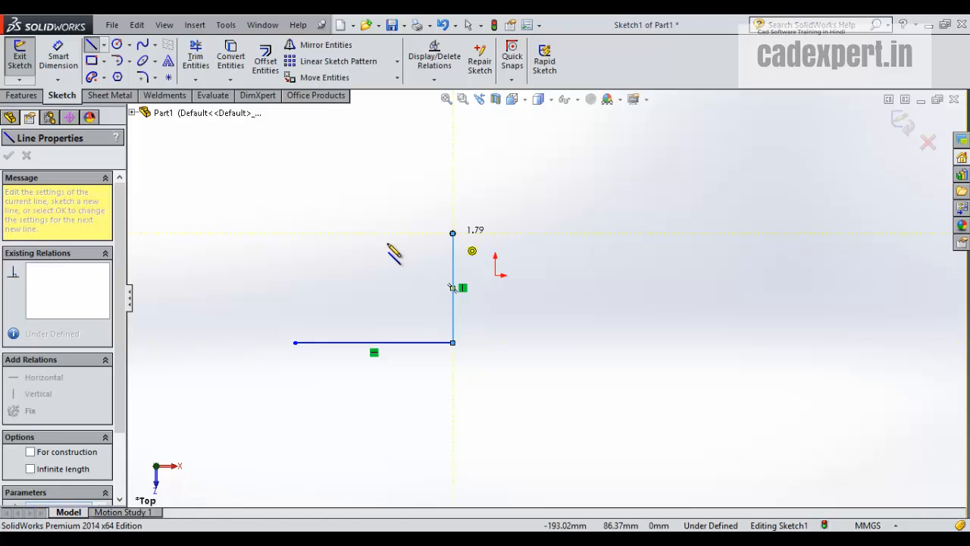
click(295, 233)
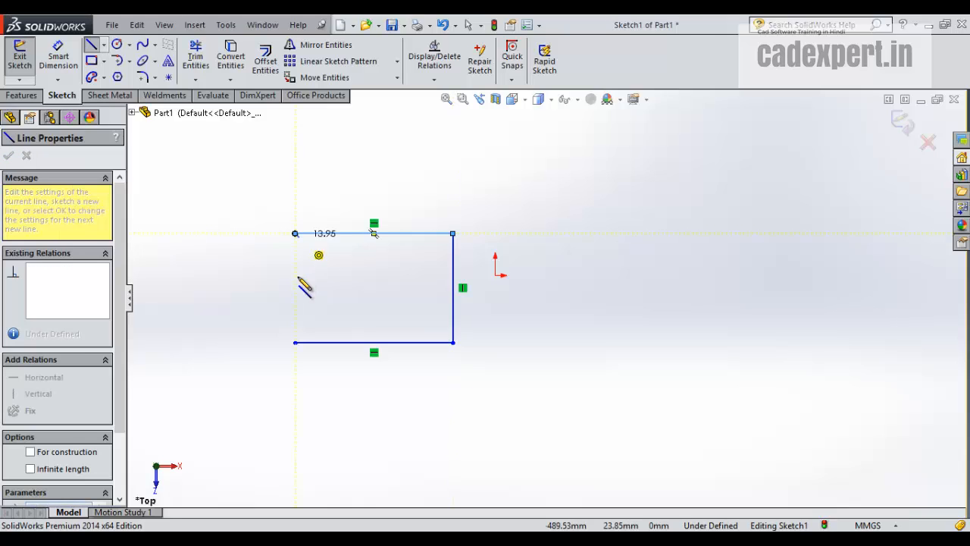
click(295, 342)
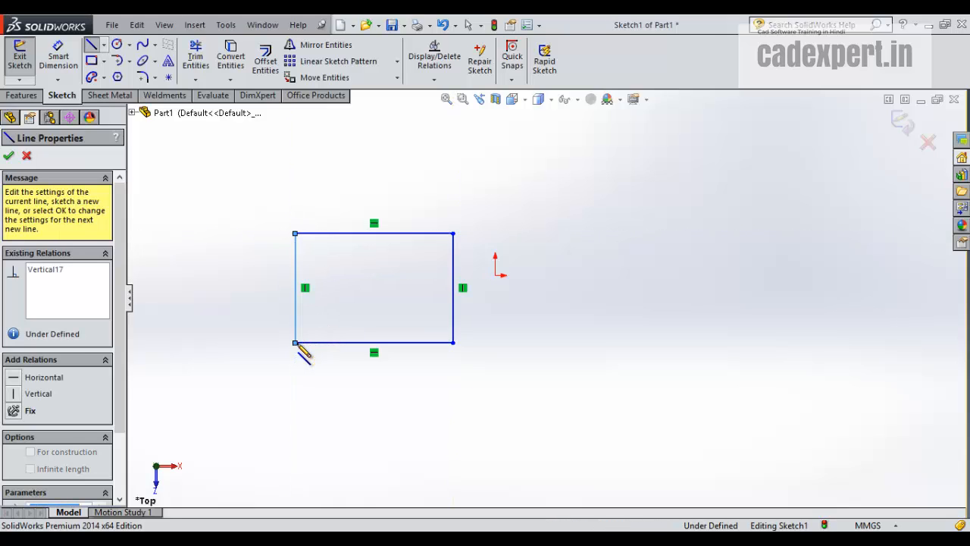
key(Escape)
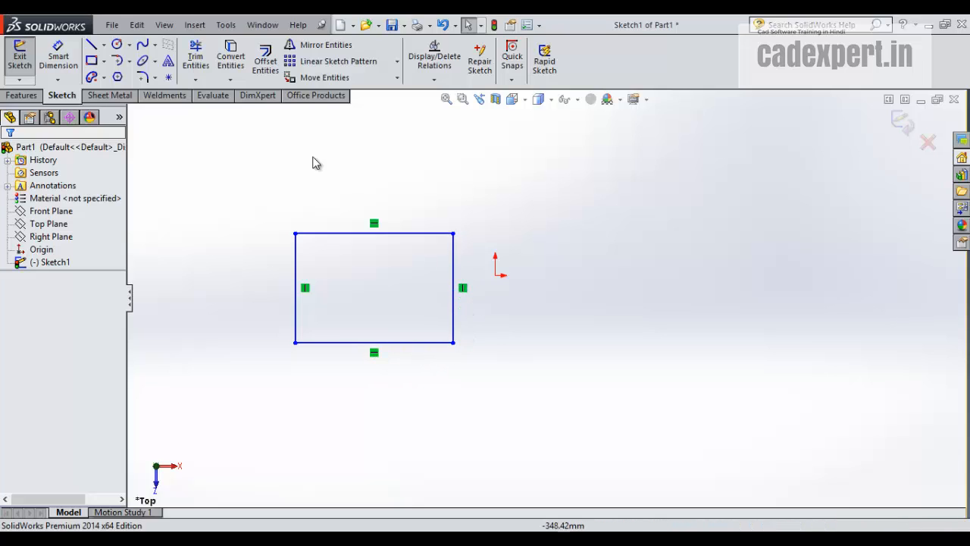
Step: Sketch a corner rectangle about 461 by 275 mm right of the origin, level with the first rectangle
click(91, 60)
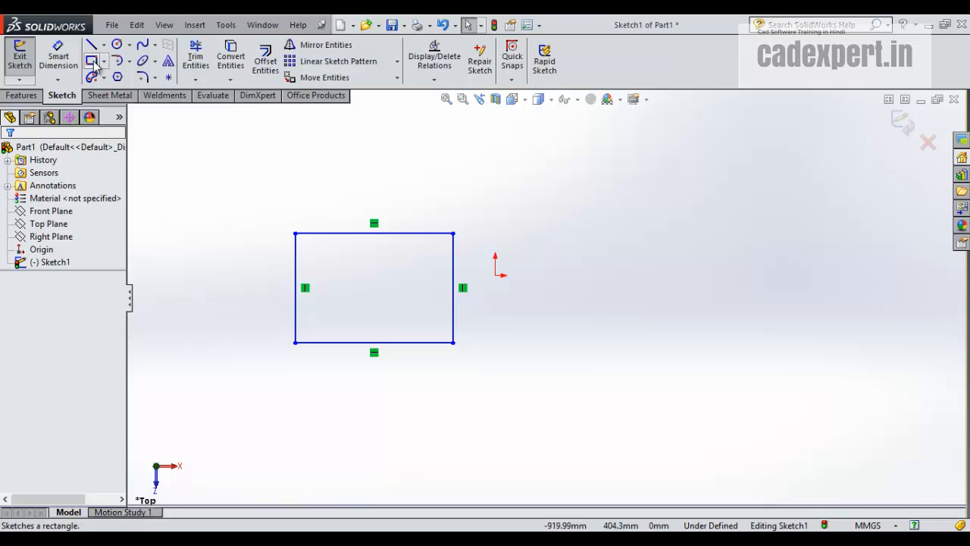
click(616, 232)
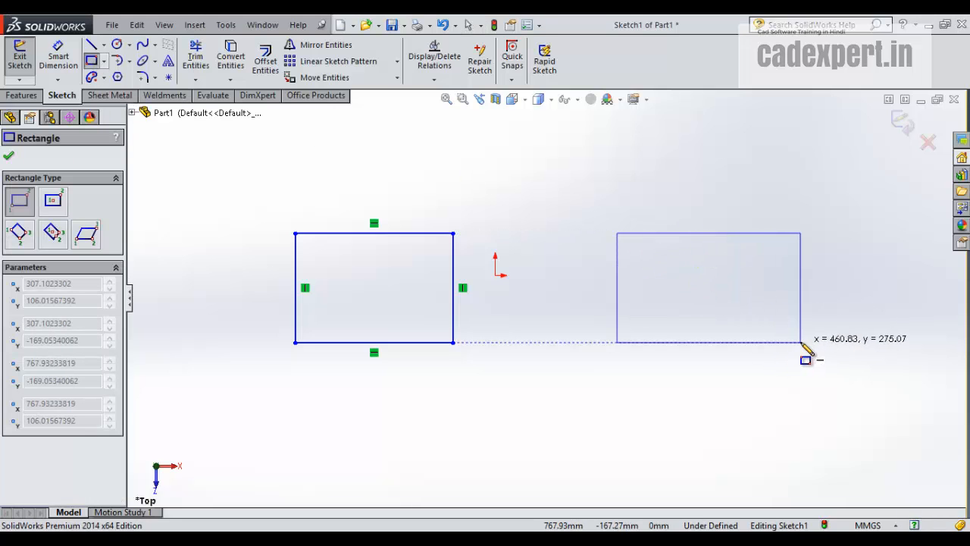
click(800, 343)
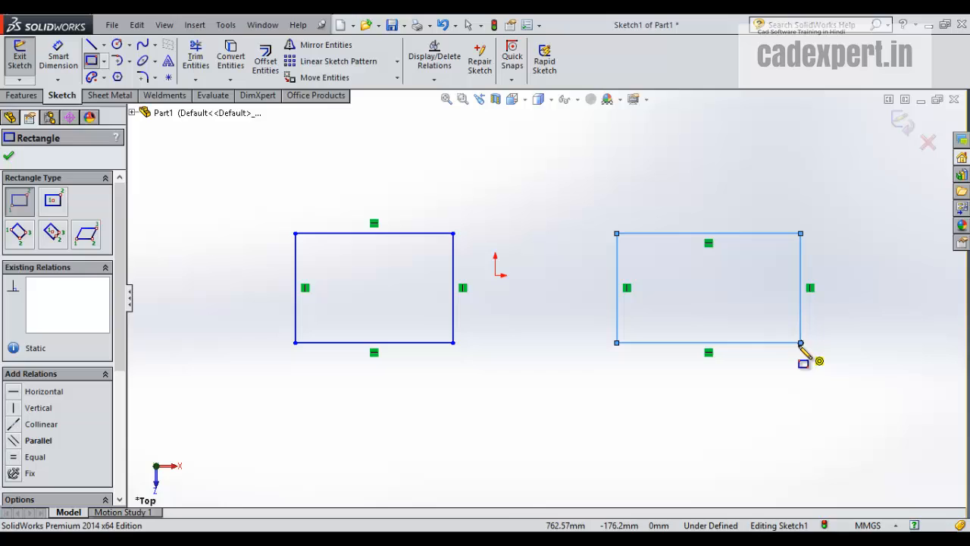
click(94, 64)
click(645, 319)
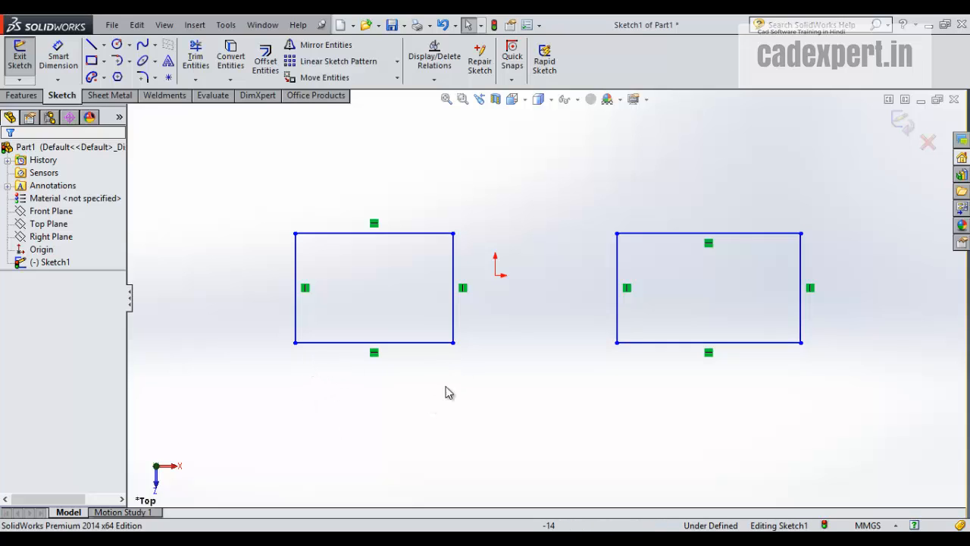
Step: Stretch the first rectangle downward by moving its bottom edge
mouse_move(398, 345)
mouse_down()
mouse_move(422, 292)
mouse_move(406, 347)
mouse_up()
drag(402, 394, 364, 416)
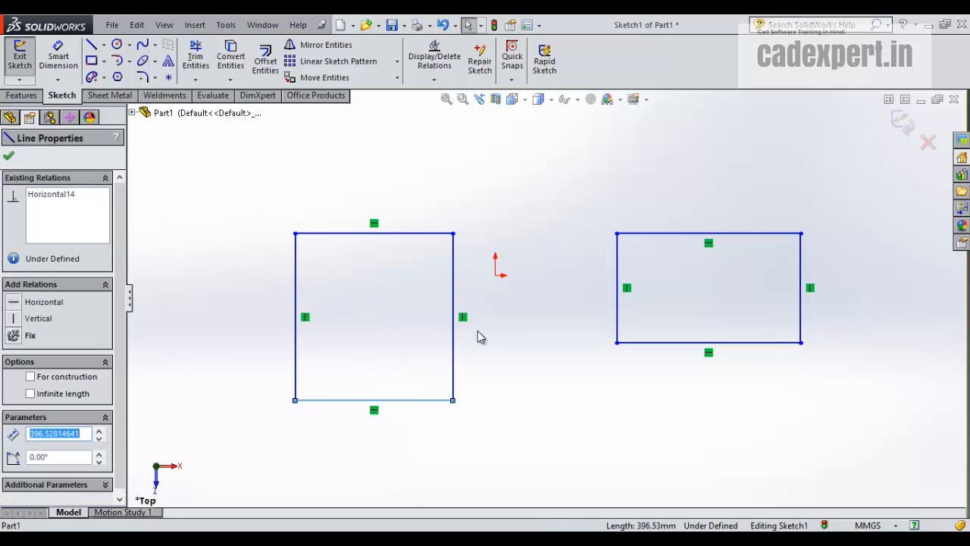
Step: Sketch a sloped line about 467 mm long below the rectangles and lower its right endpoint to flatten the slope
click(91, 45)
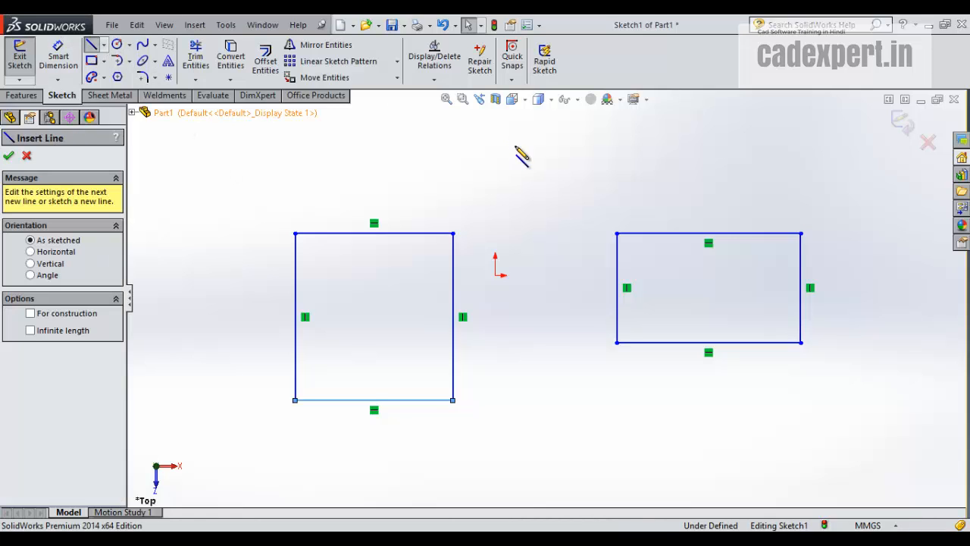
click(520, 468)
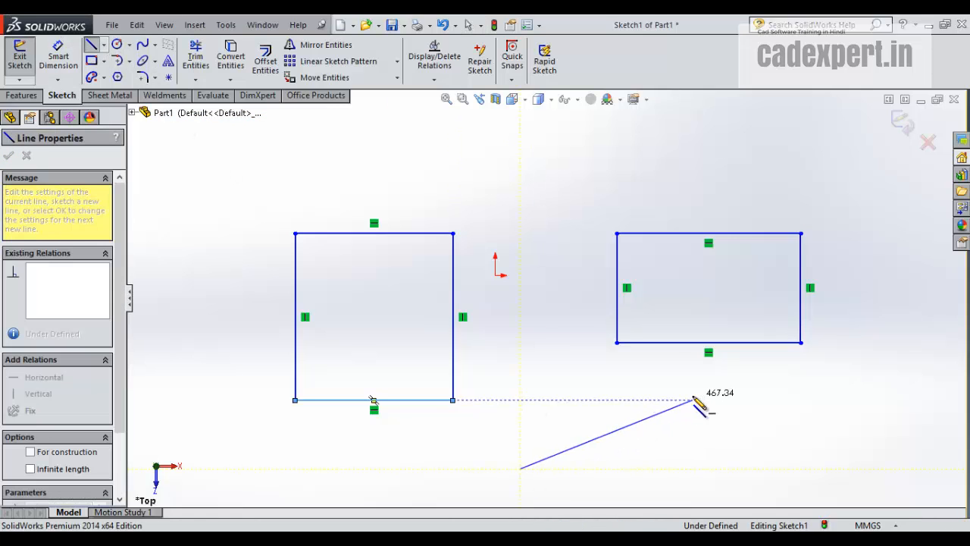
key(Escape)
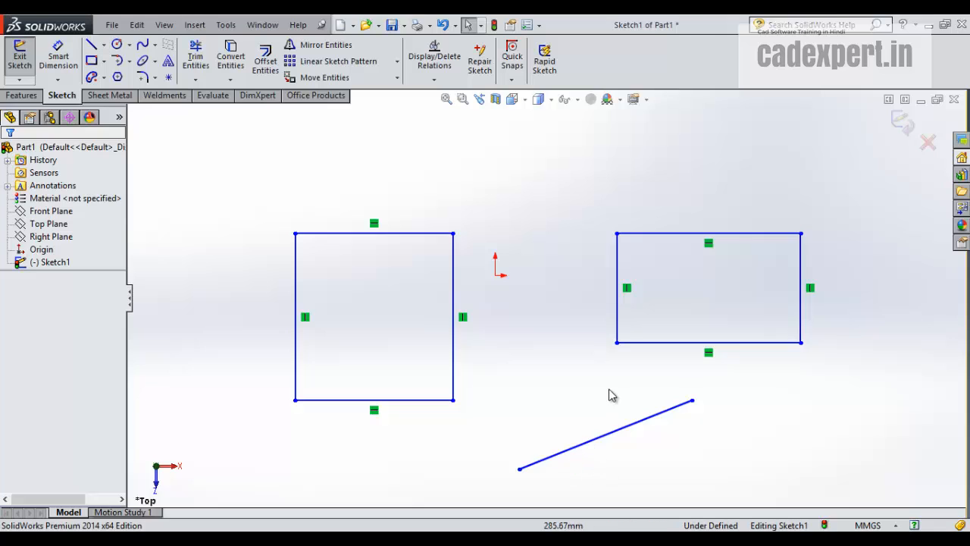
drag(692, 401, 664, 448)
click(482, 315)
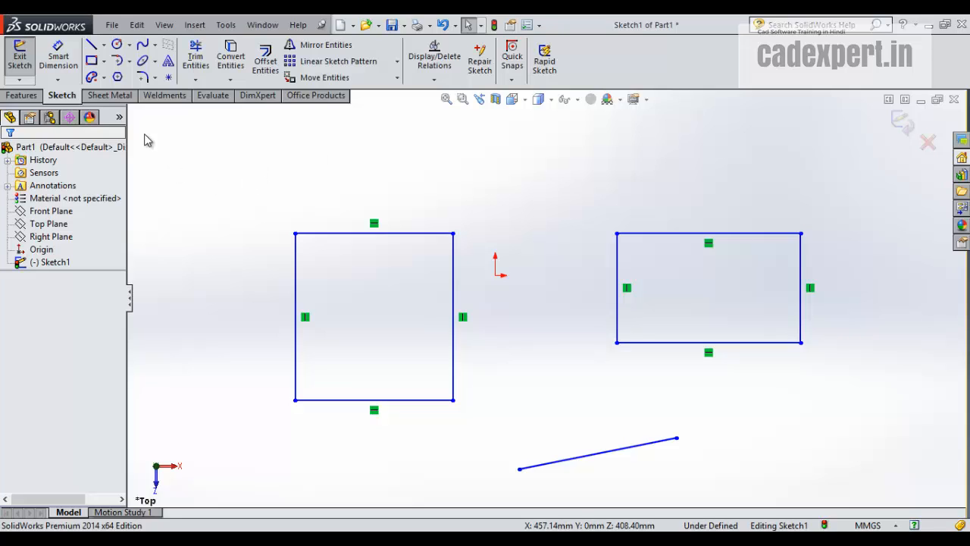
Step: Sketch a circle of about 236 mm radius between the rectangles, tangent to the first rectangle's right edge
click(117, 47)
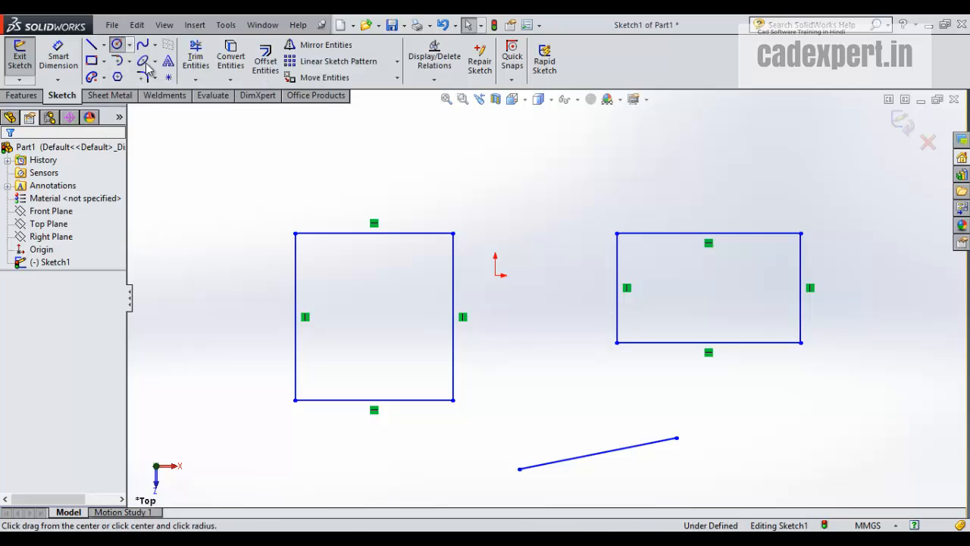
click(546, 301)
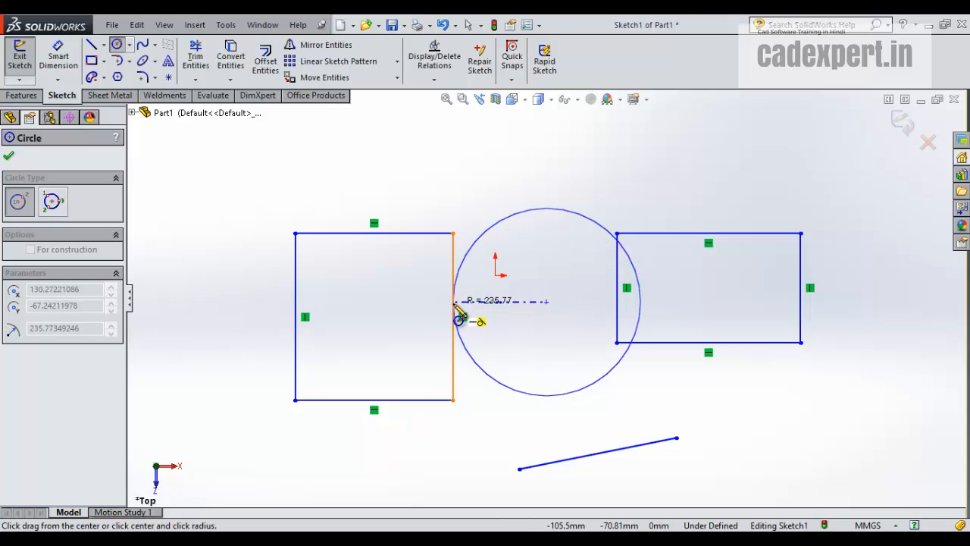
click(457, 309)
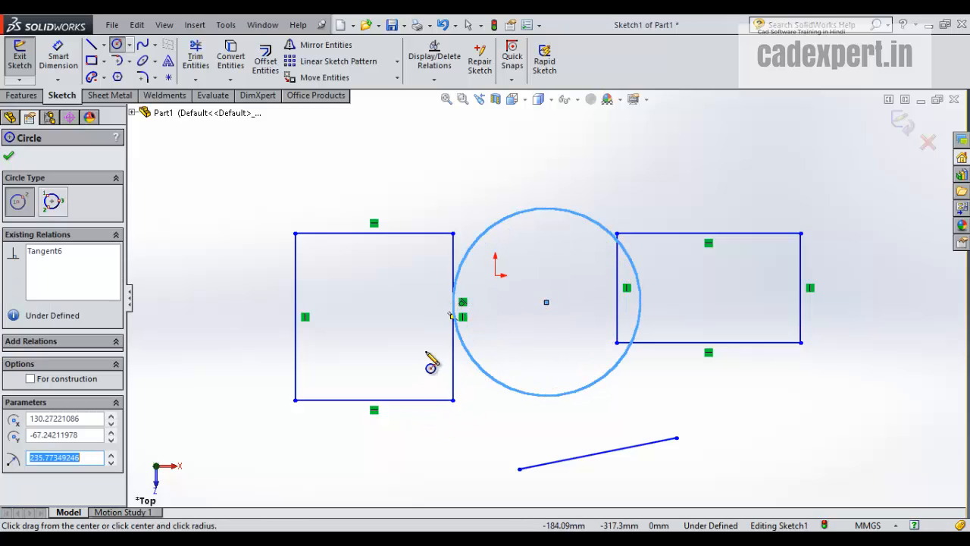
key(Escape)
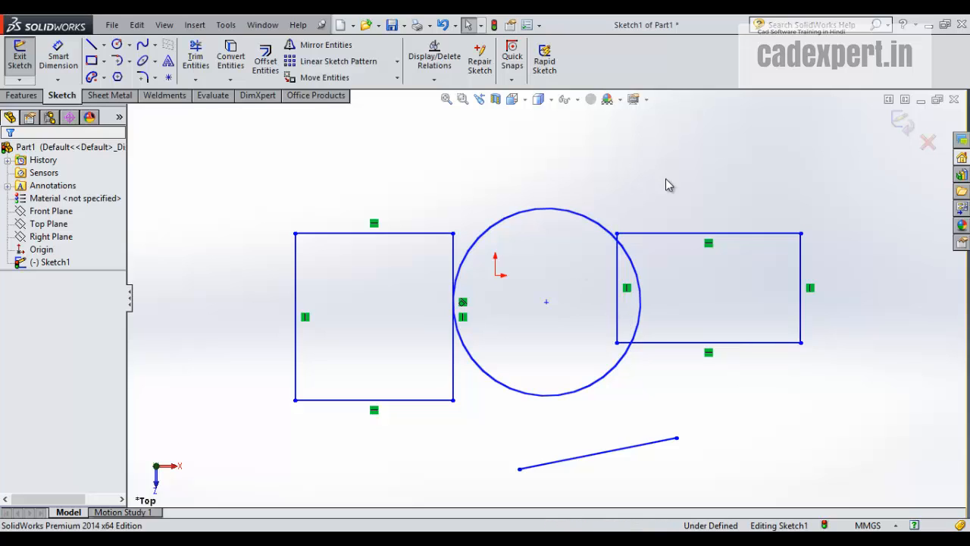
Step: Add a Tangent relation between the circle and the second rectangle's left edge
click(644, 317)
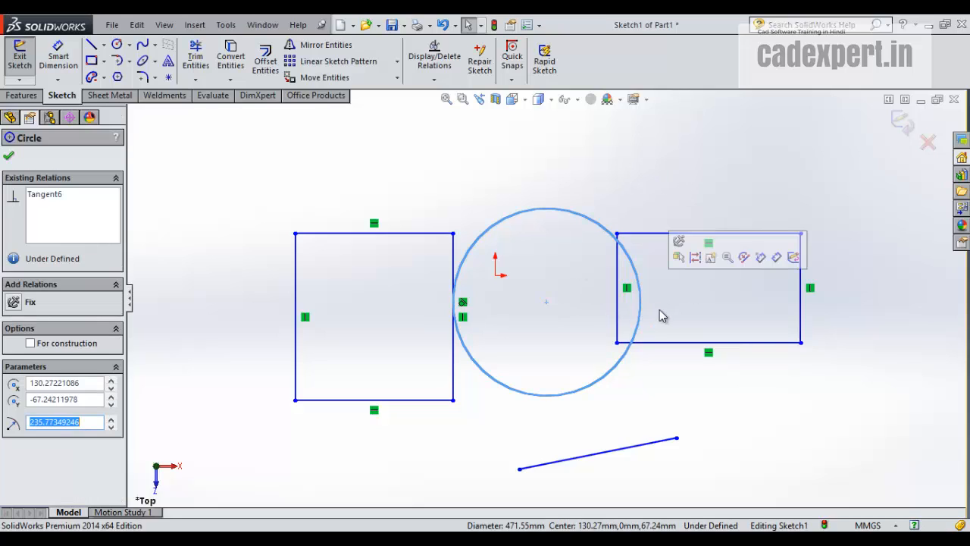
ctrl+click(615, 303)
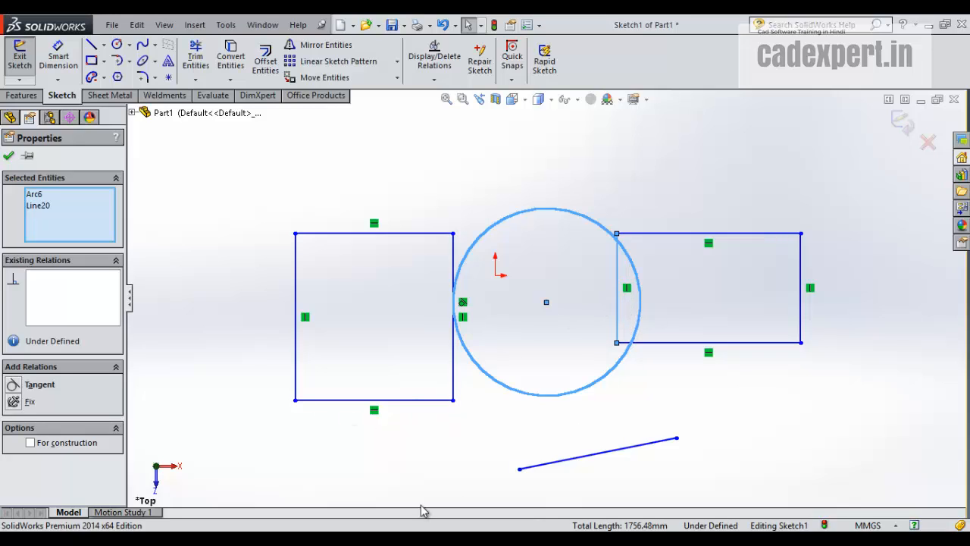
click(14, 386)
click(737, 387)
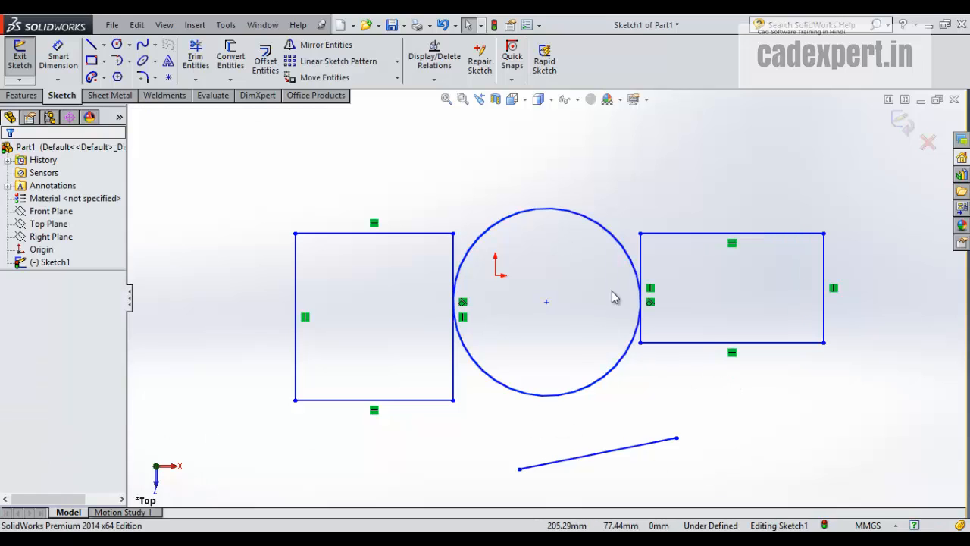
scroll(641, 398, up, 3)
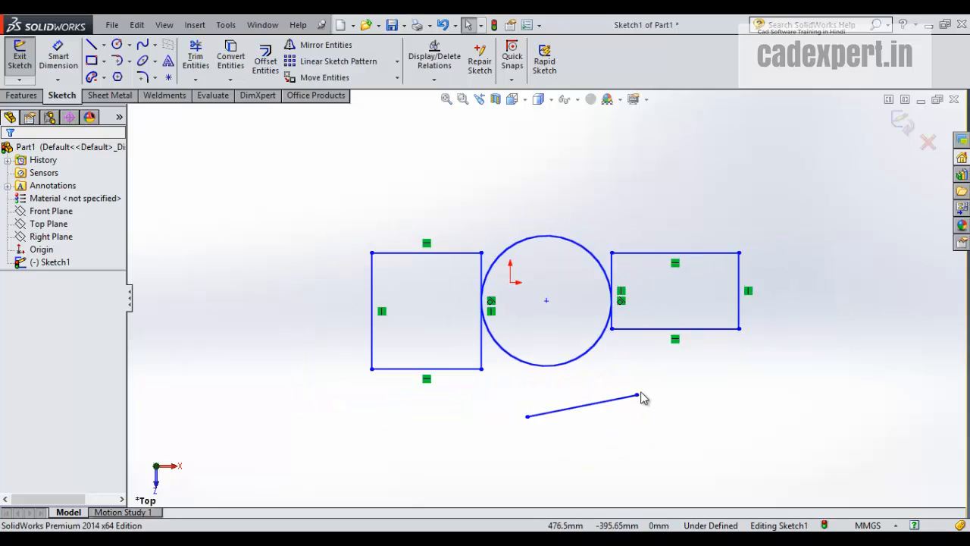
scroll(638, 394, down, 2)
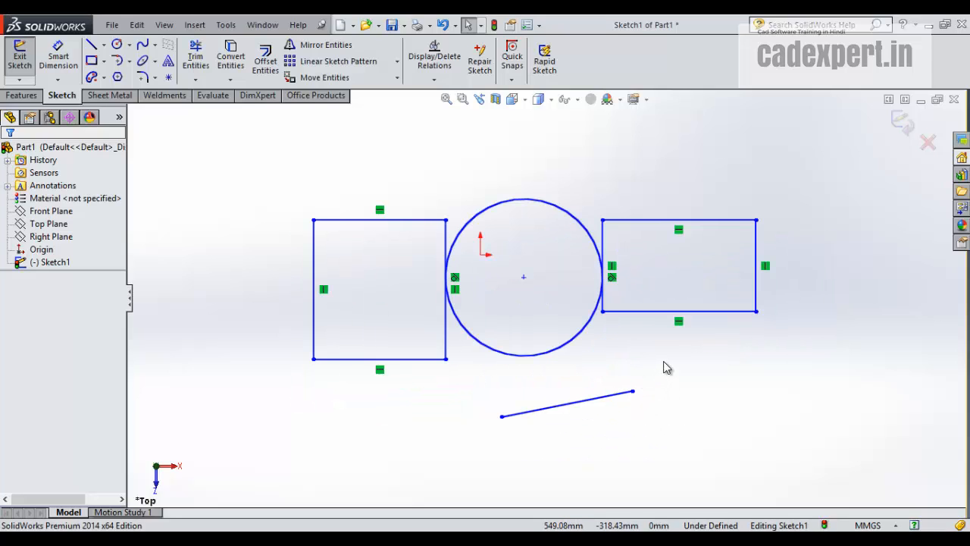